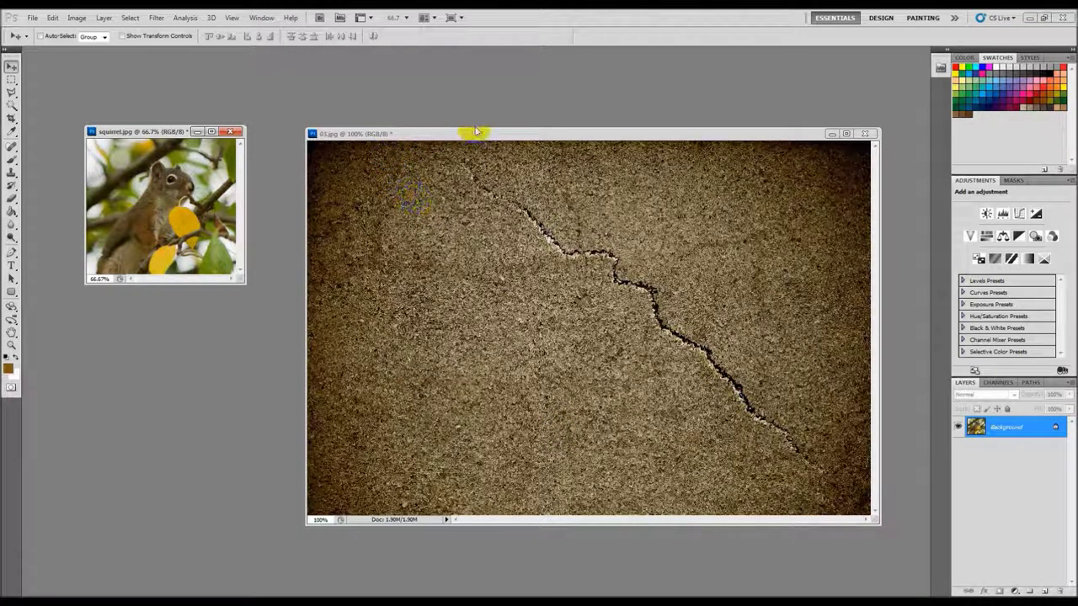
Step: Place the 03.jpg wall window beside squirrel.jpg and bring the squirrel photo to the front
drag(476, 137, 447, 116)
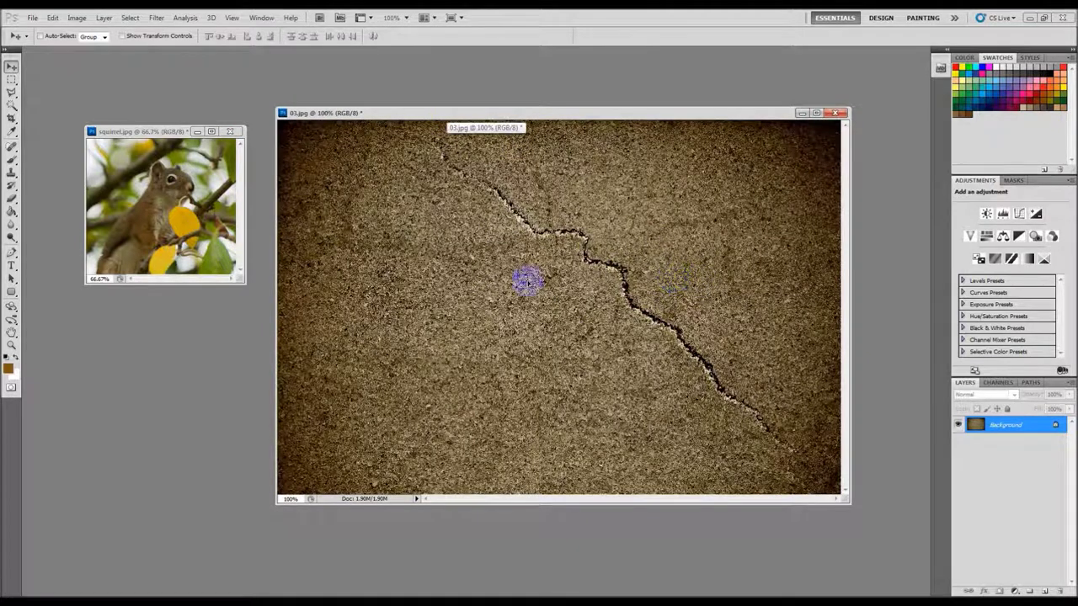
click(526, 282)
drag(645, 110, 645, 101)
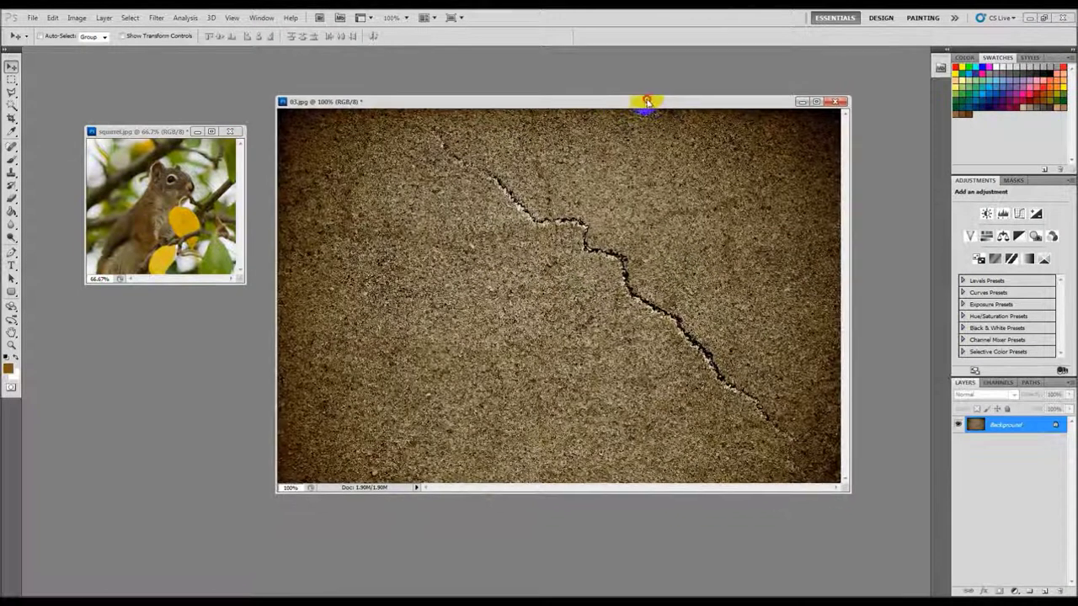
click(172, 189)
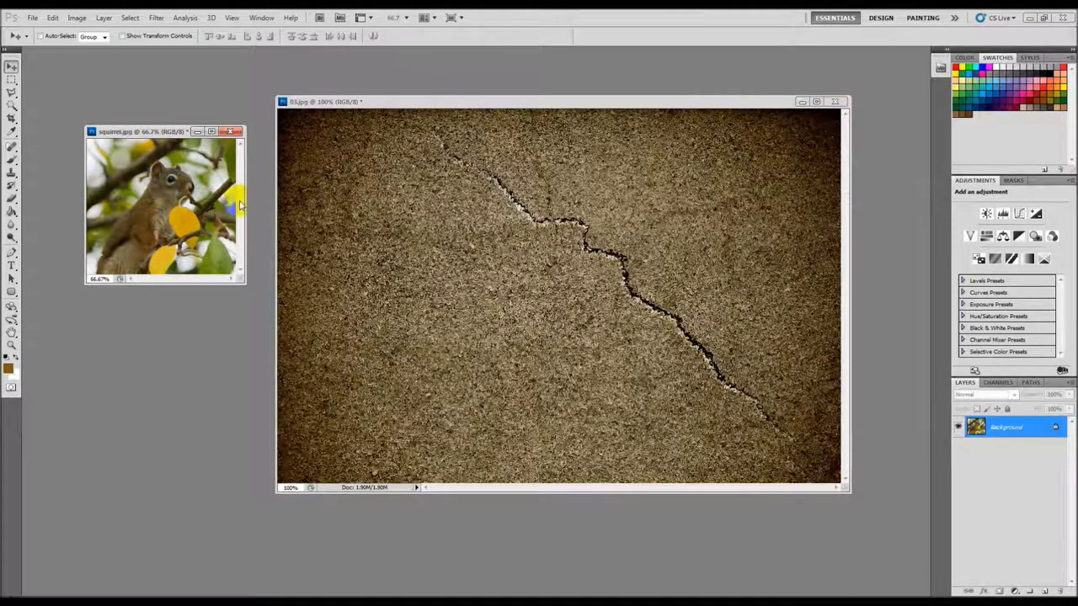
Step: Copy the squirrel photo onto 03.jpg as Layer 1, rotate it about -13°, and place it left of the crack
drag(237, 221, 498, 276)
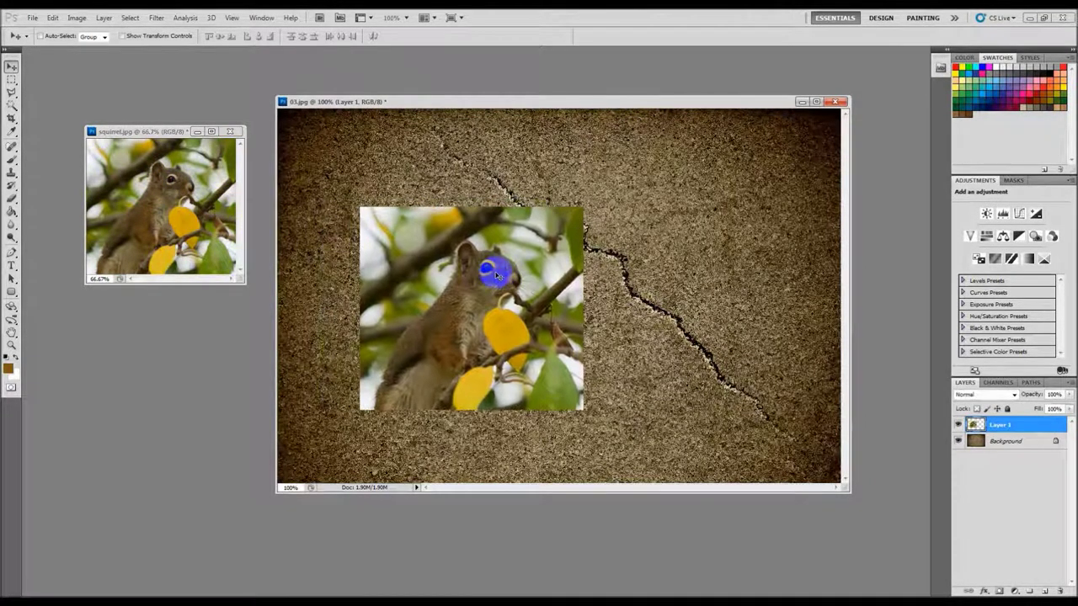
key(ctrl+t)
drag(601, 306, 594, 272)
drag(461, 274, 446, 266)
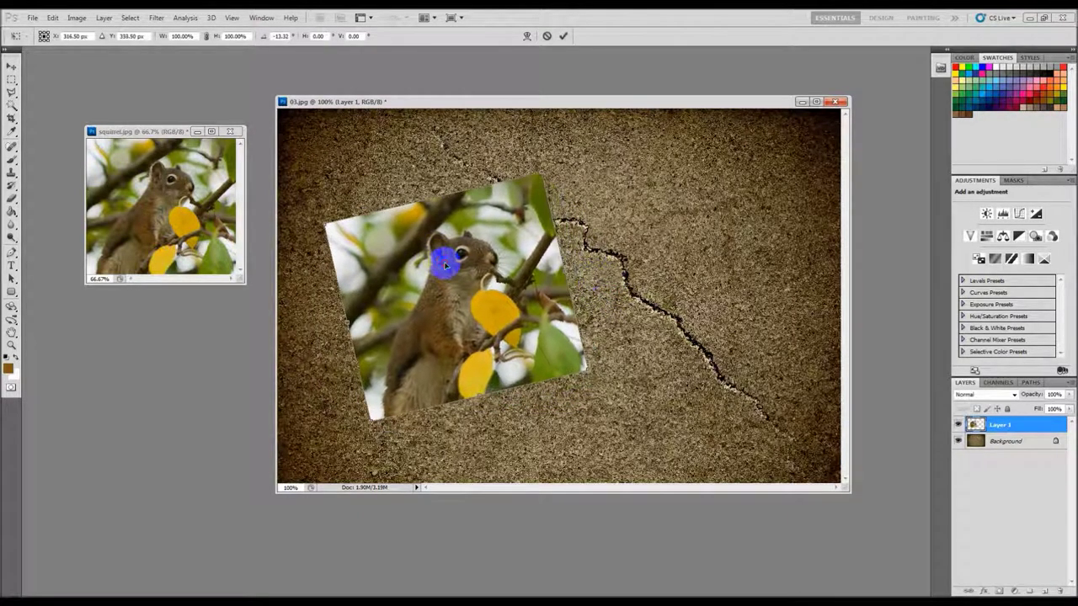
double_click(447, 266)
click(303, 212)
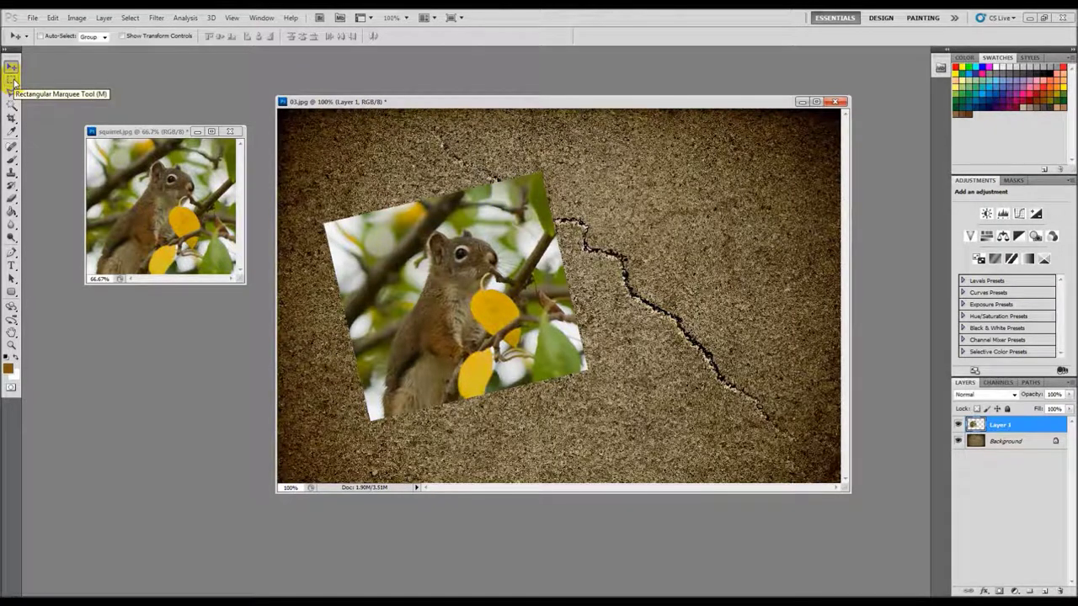
Step: Add a light grey #b0b0b0 Solid Color fill layer, Color Fill 1, from a rectangular selection near the top
click(12, 80)
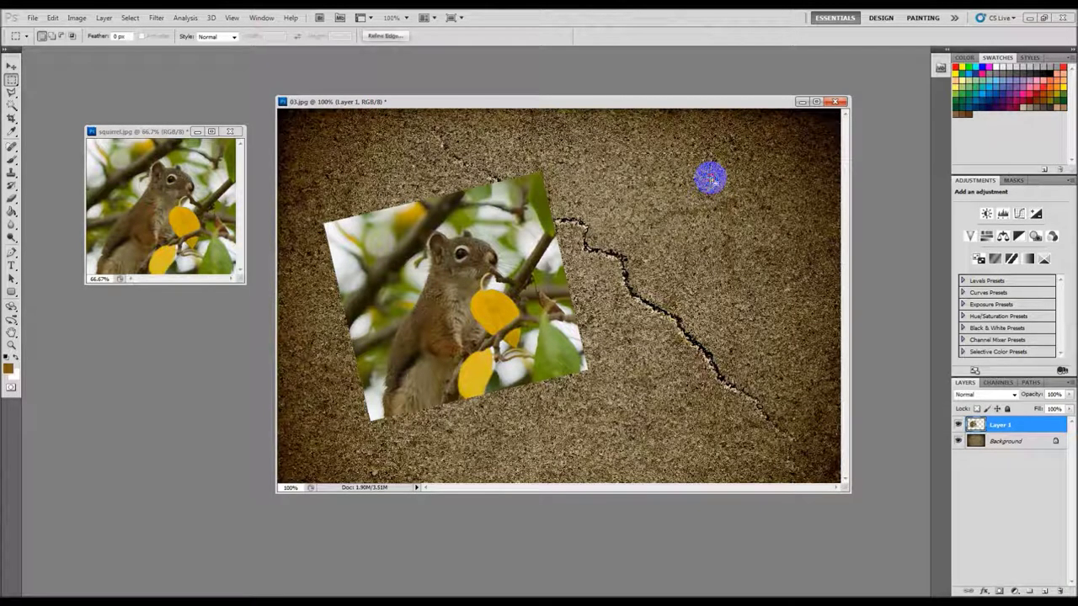
click(101, 19)
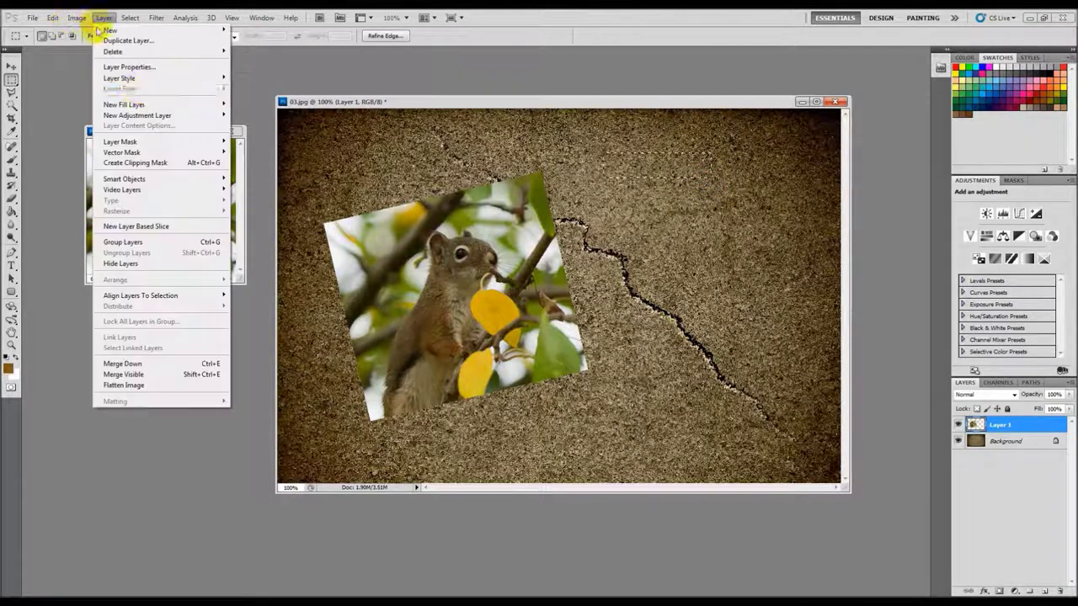
mouse_move(156, 104)
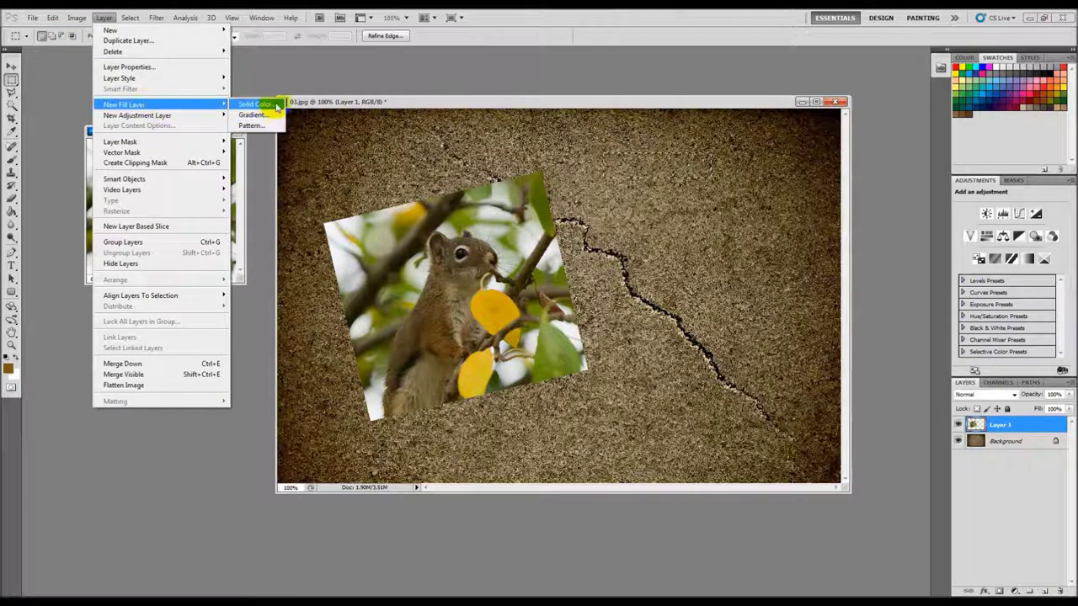
click(277, 105)
click(727, 211)
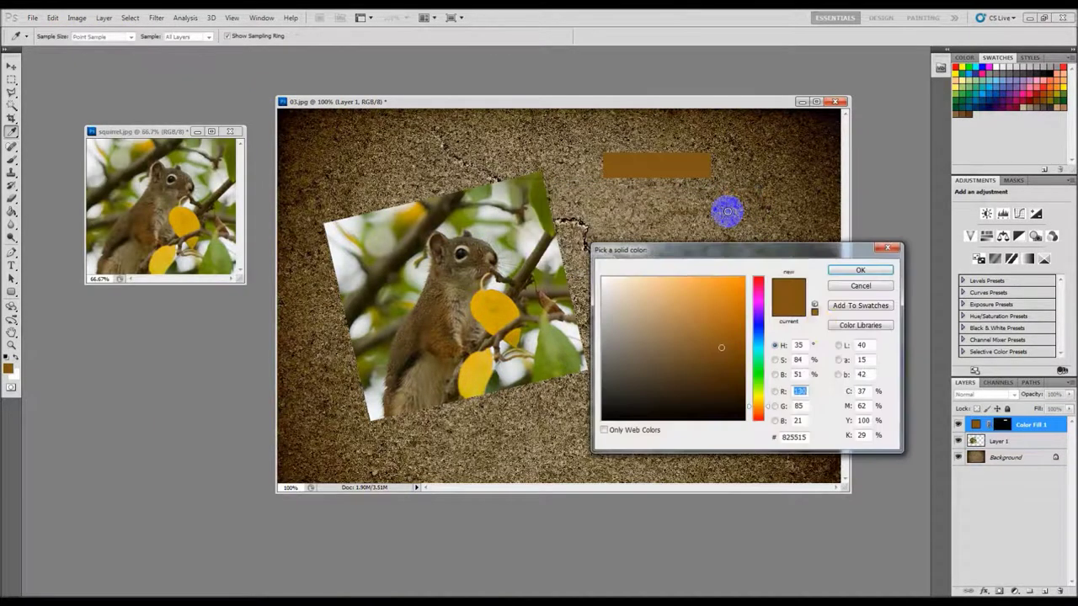
mouse_move(621, 348)
mouse_down()
mouse_move(599, 335)
mouse_move(597, 318)
mouse_up()
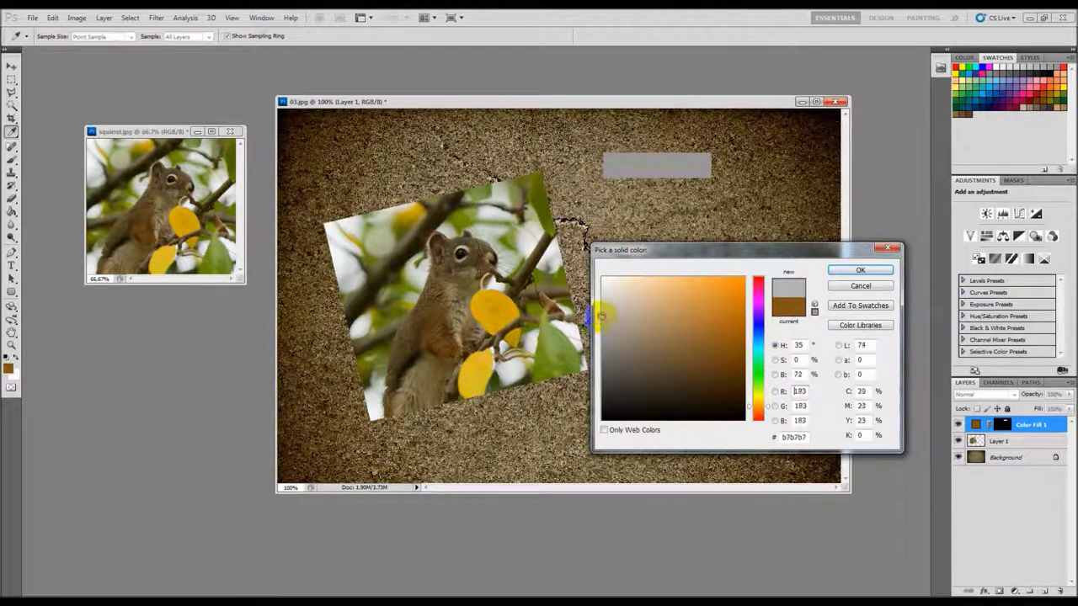
drag(603, 311, 606, 320)
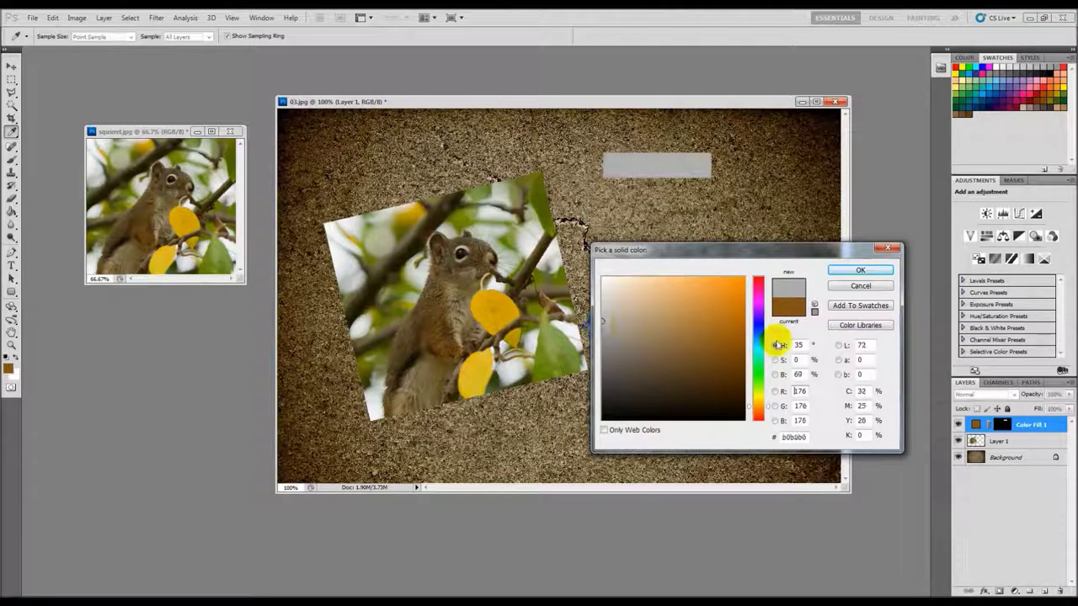
click(859, 270)
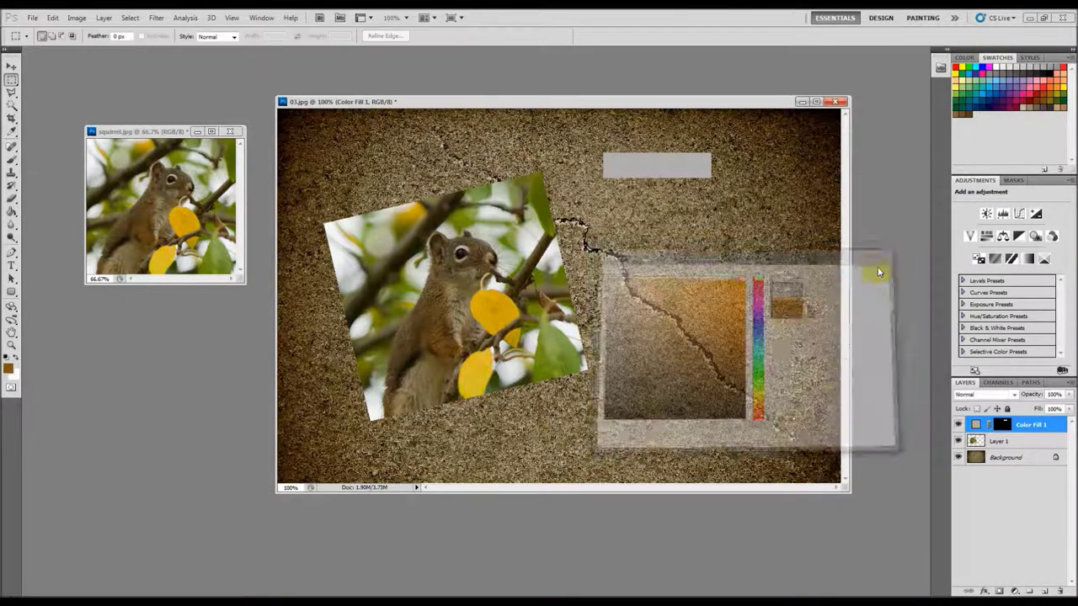
key(m)
click(684, 176)
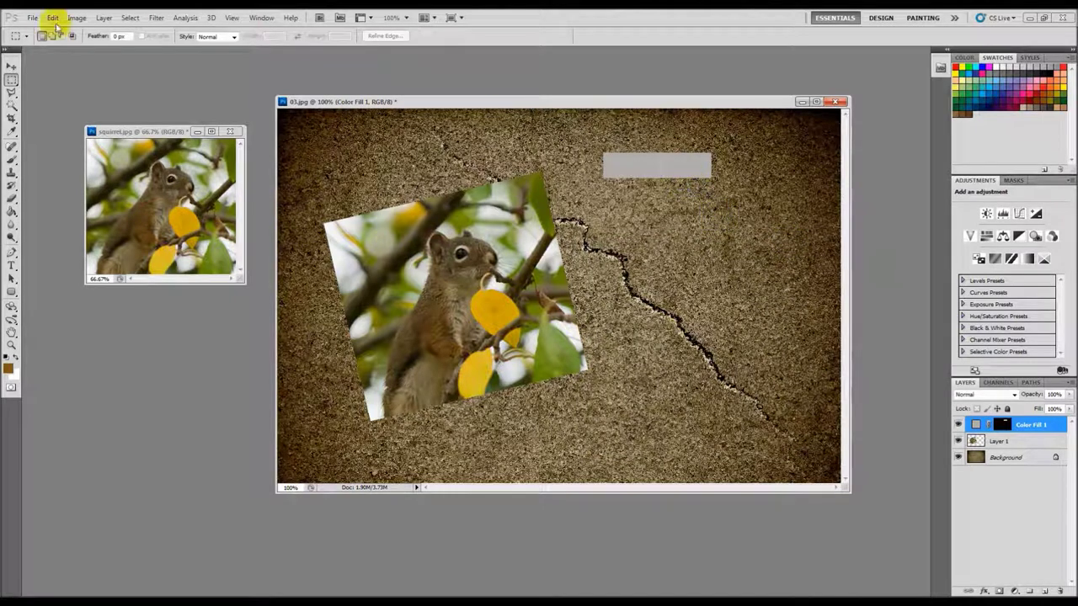
Step: Rotate the Color Fill 1 strip about 22.5° and lay it across the photo's top-right corner
click(11, 66)
click(604, 143)
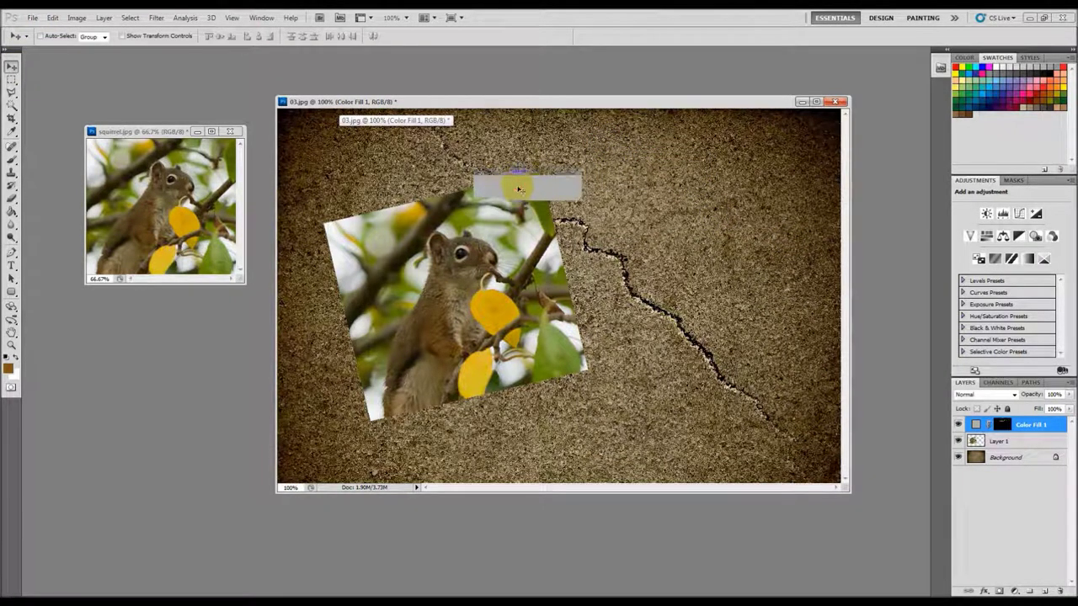
key(ctrl+t)
drag(618, 197, 548, 202)
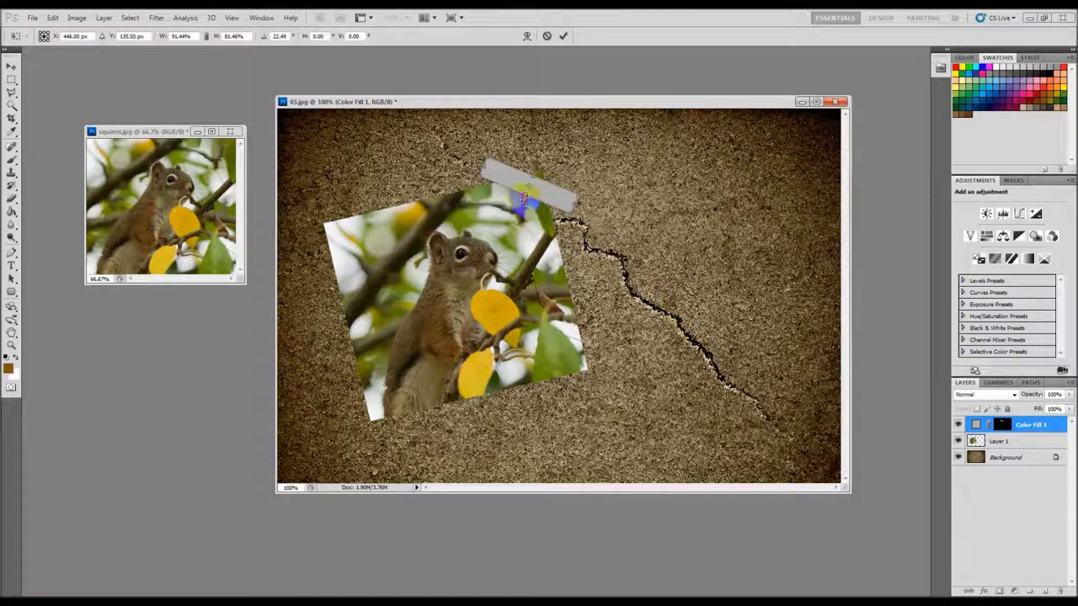
key(Return)
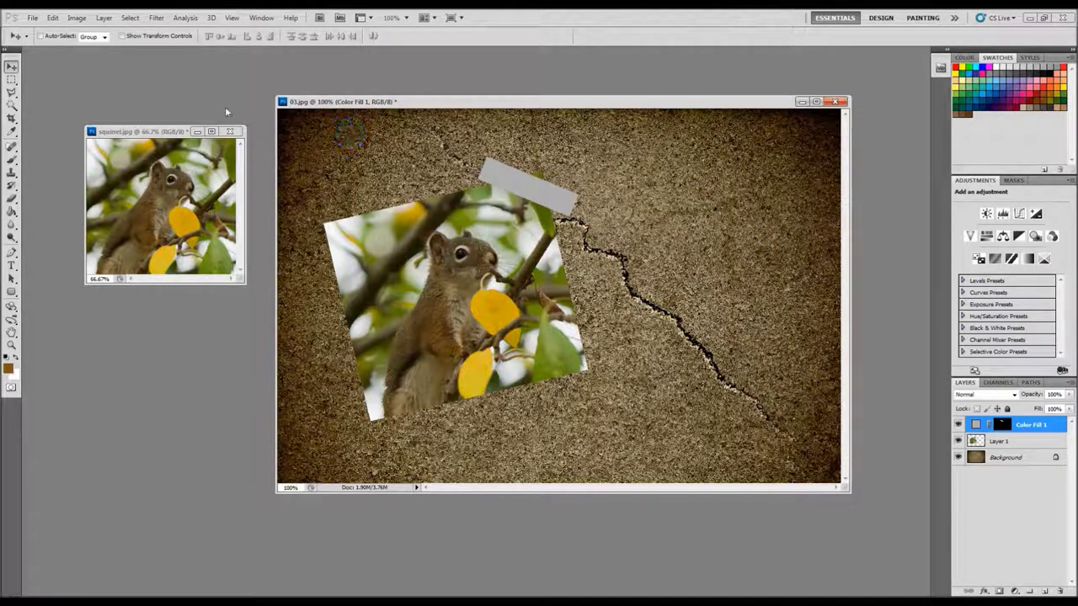
Step: Select the Eraser tool and set its mode to Pencil
click(11, 288)
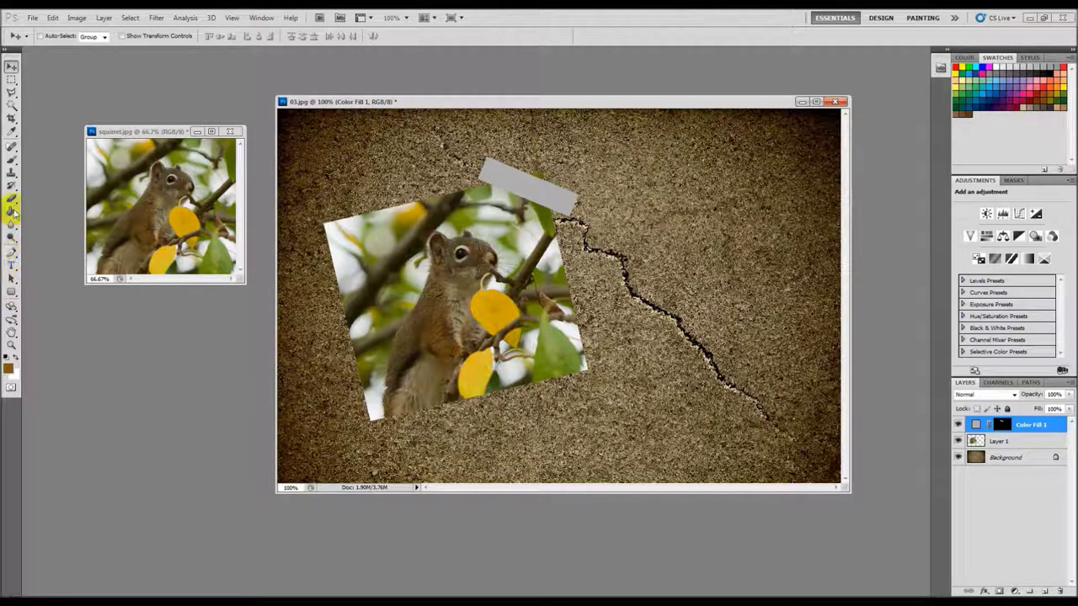
click(12, 199)
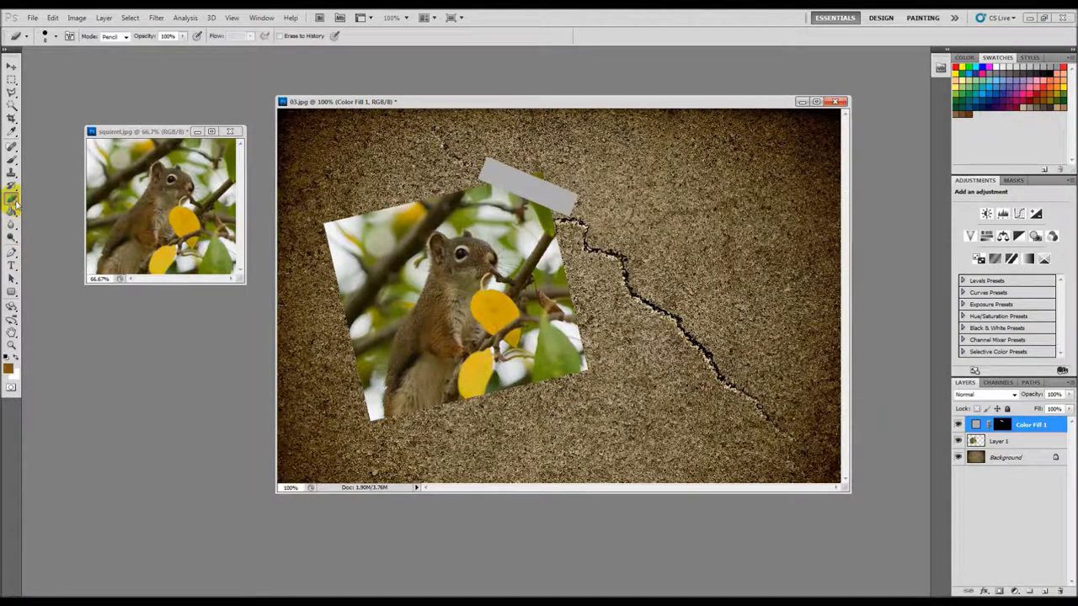
click(123, 37)
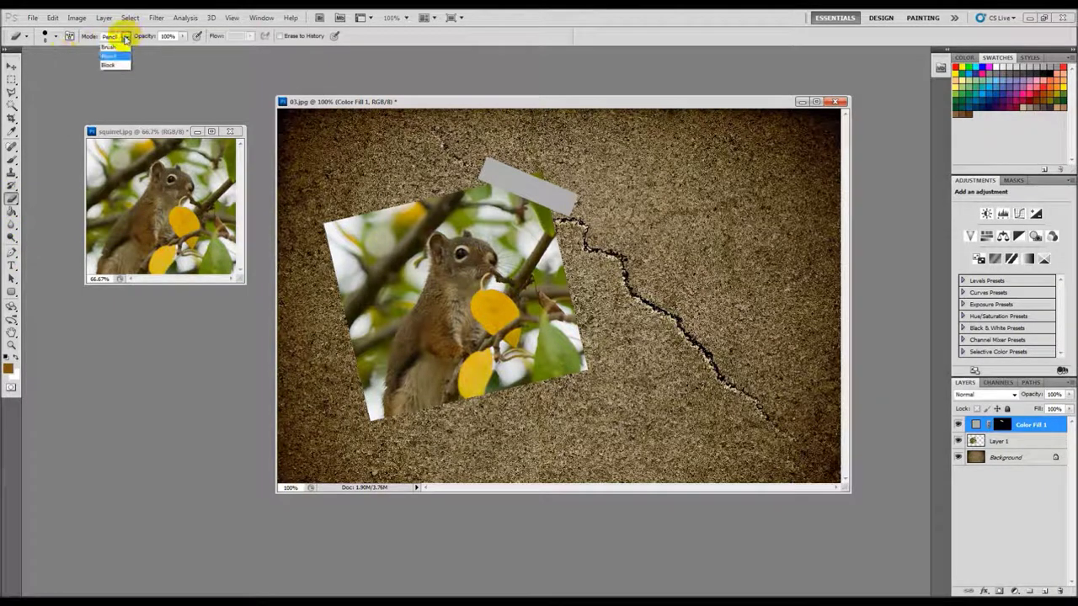
click(123, 56)
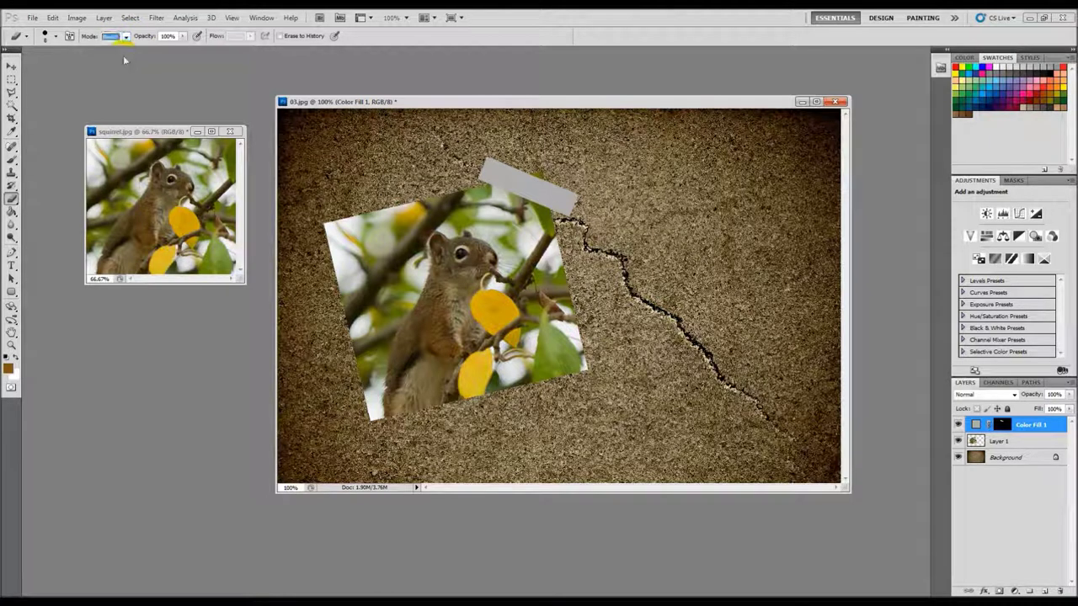
Step: Rasterize the fill layer, erase jagged tape ends, and set the layer to Hard Light
click(490, 172)
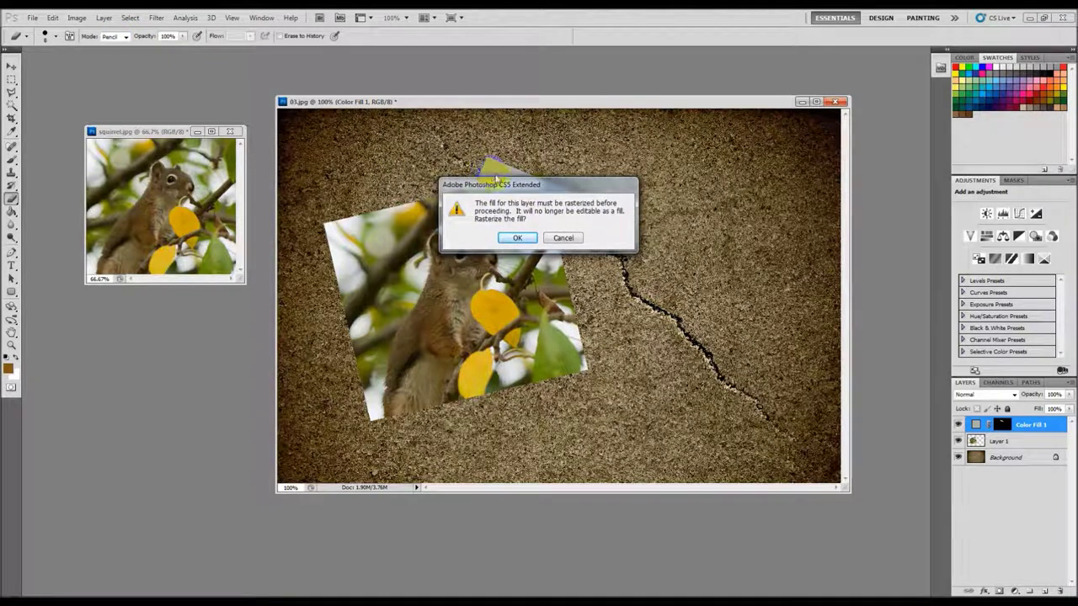
click(517, 237)
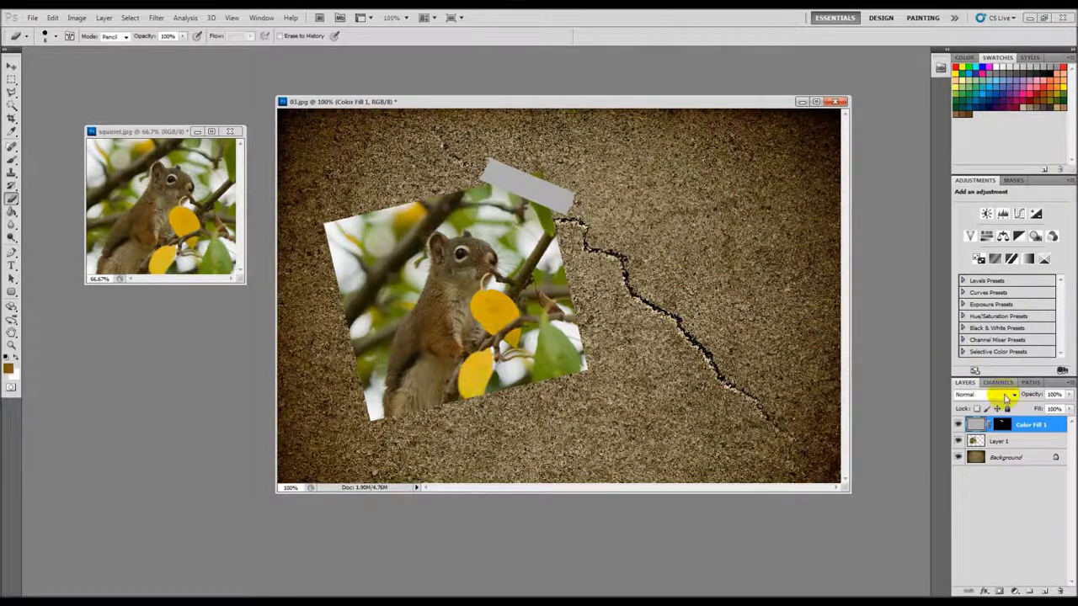
click(1011, 396)
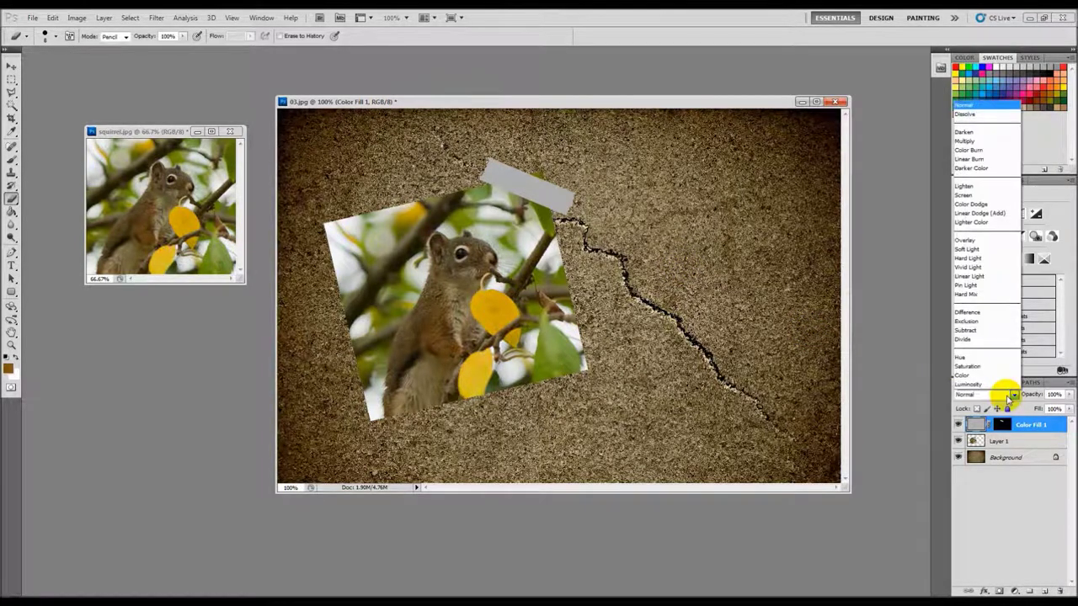
click(979, 258)
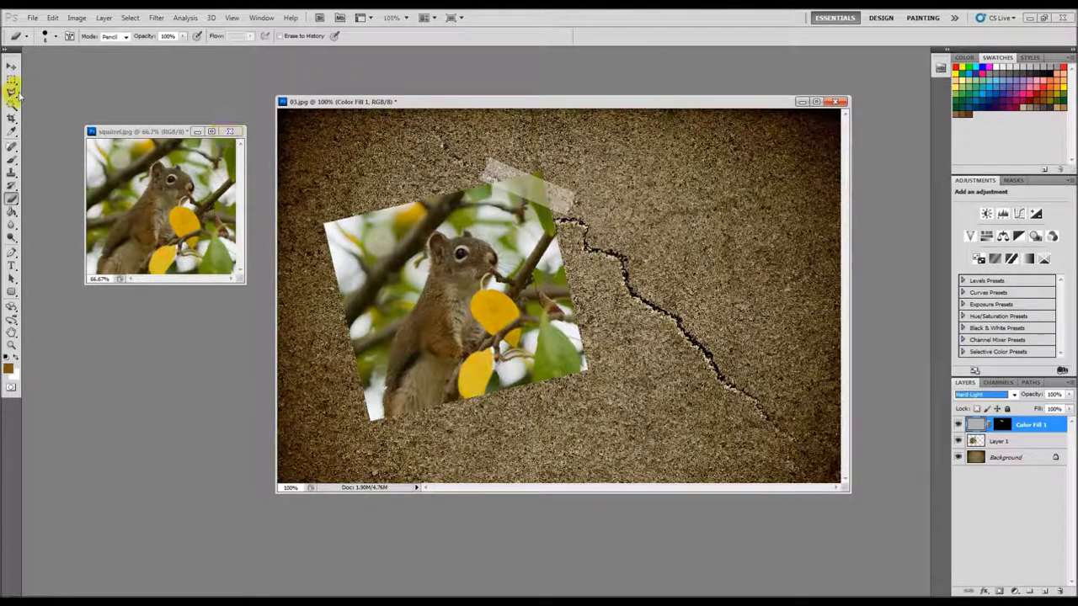
Step: Select a rectangle on the wall right of the photo and add a Solid Color fill layer, Color Fill 2
click(11, 65)
mouse_move(564, 196)
mouse_down()
mouse_move(663, 161)
mouse_move(566, 197)
mouse_up()
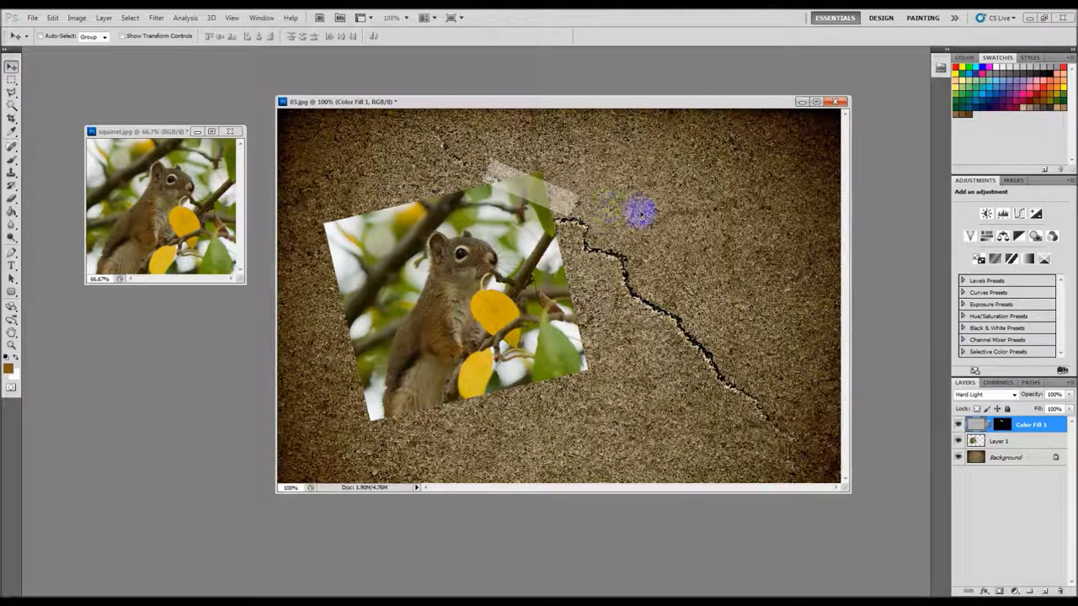
click(11, 80)
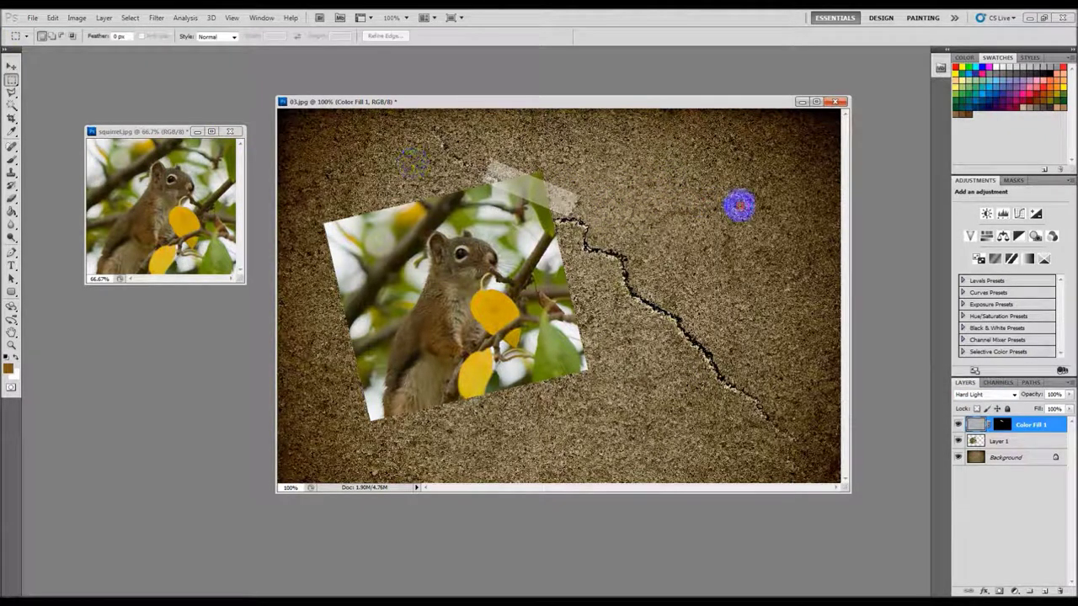
drag(763, 202, 758, 204)
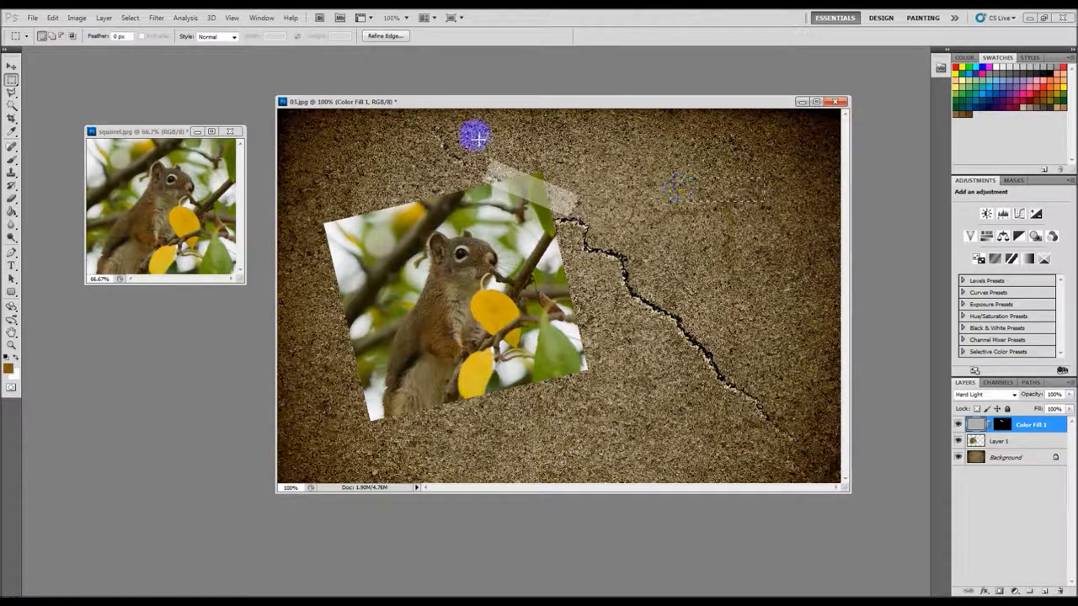
click(104, 17)
mouse_move(118, 101)
click(253, 103)
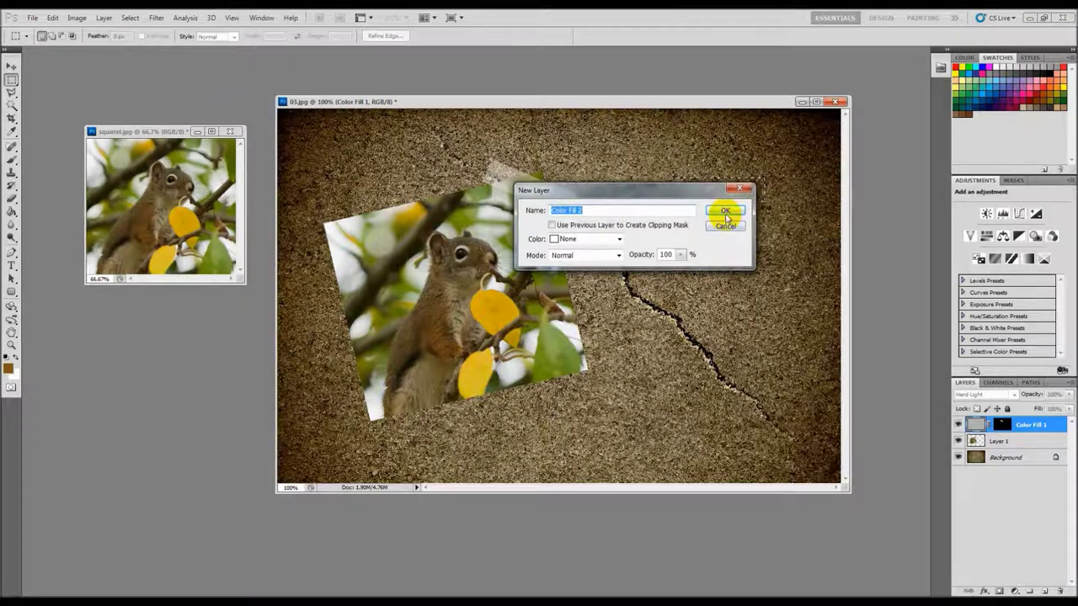
click(725, 212)
Step: Set the Color Fill 2 colour to light grey #cccccc
click(603, 321)
drag(804, 437, 664, 431)
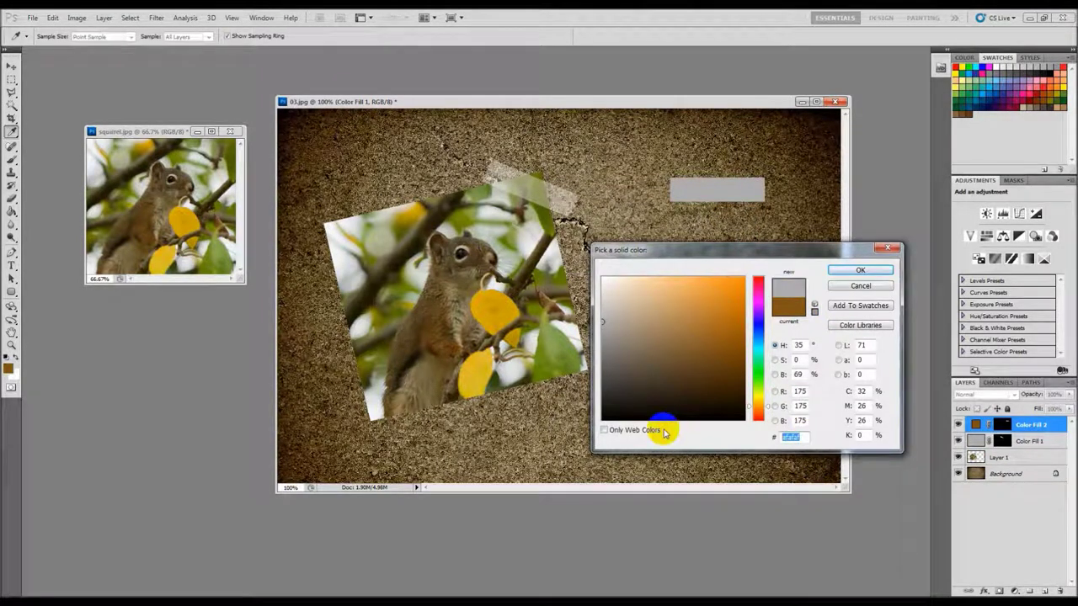
text(cccccc)
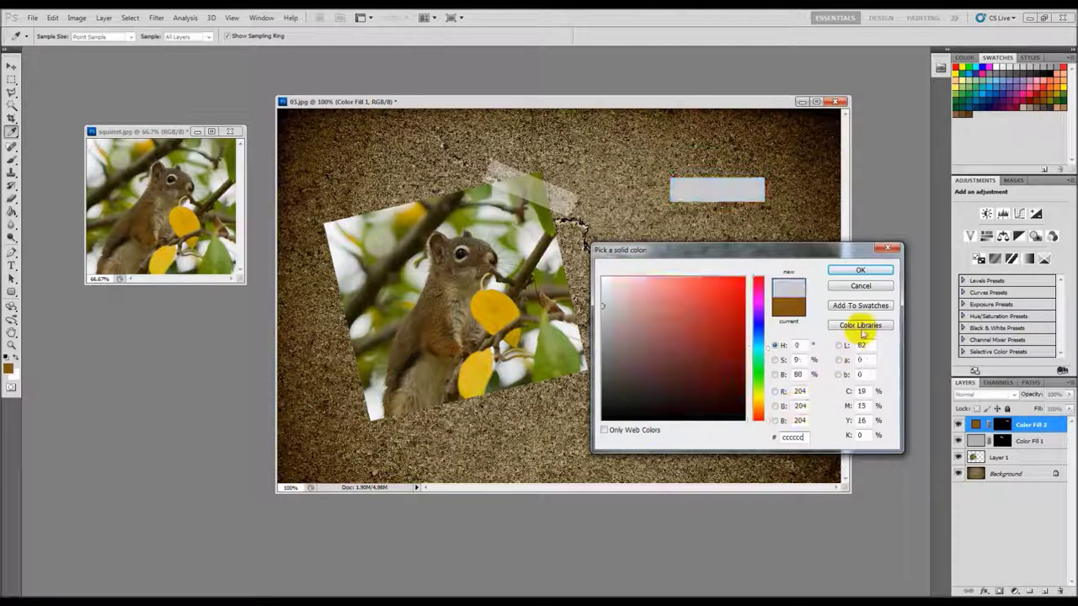
click(860, 270)
key(m)
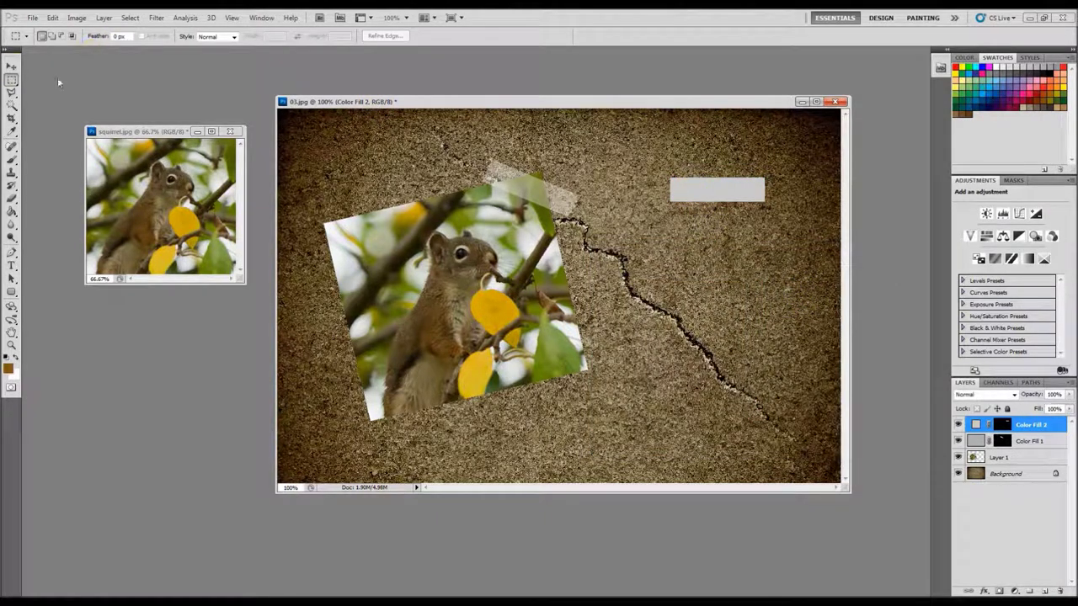
click(11, 65)
Step: Move the grey rectangle onto the photo and rotate it about -54°
drag(712, 194, 555, 376)
key(ctrl+t)
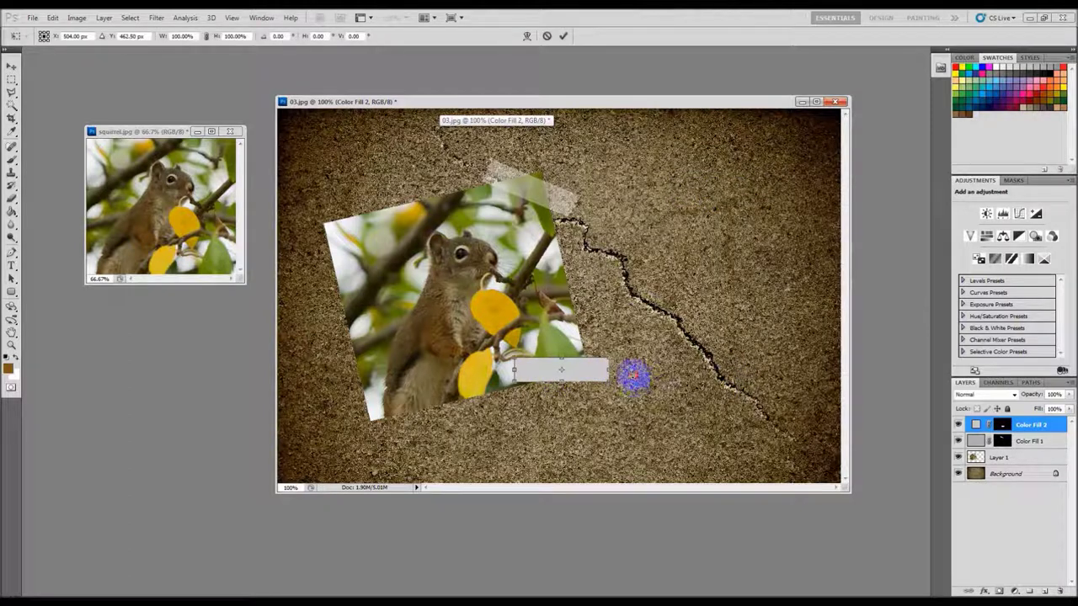
drag(633, 377, 584, 347)
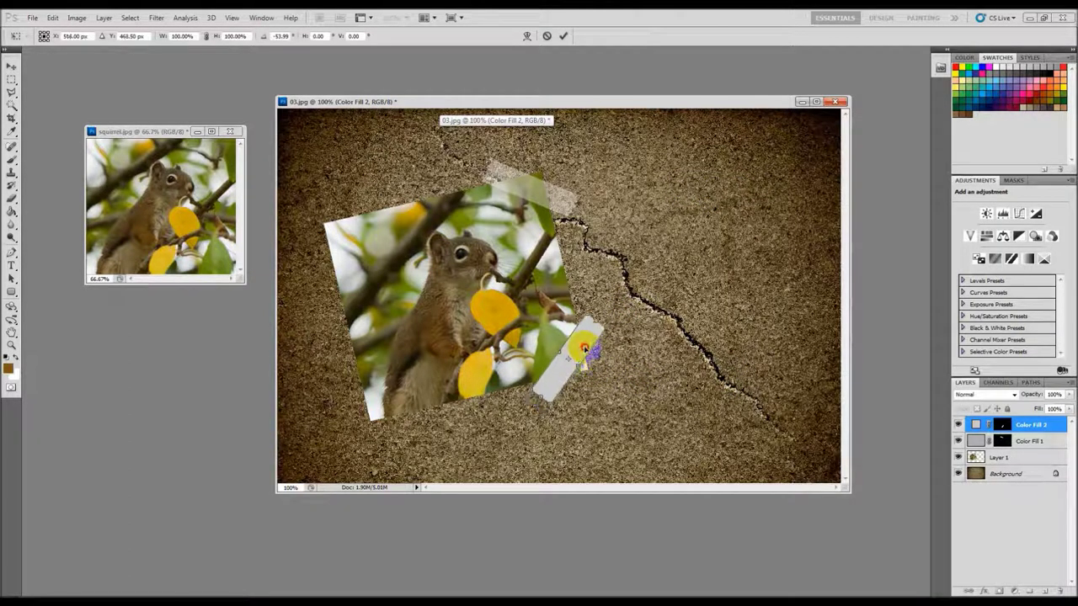
key(Return)
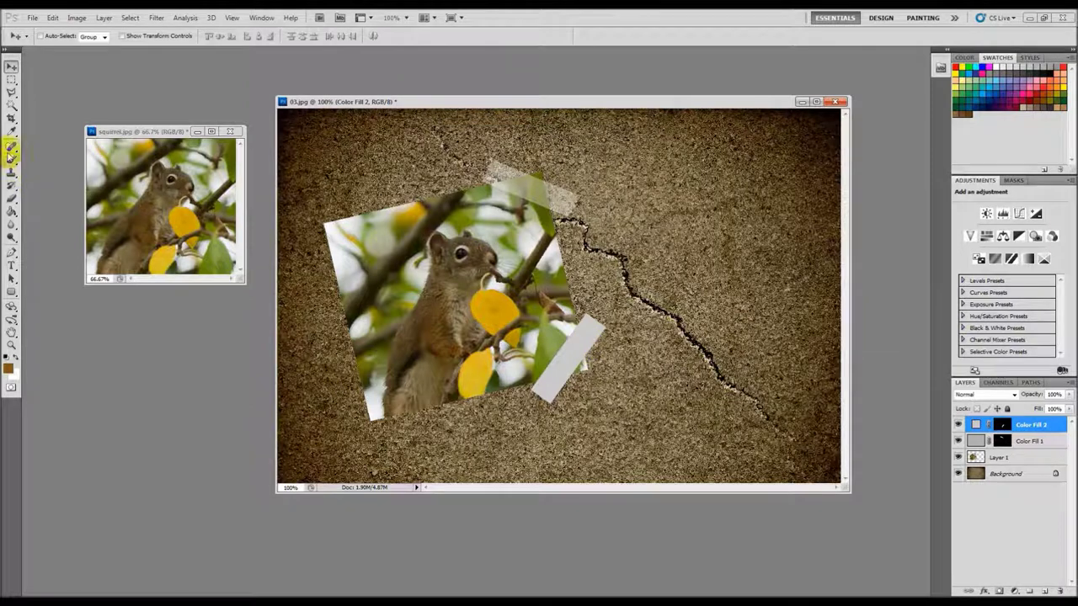
Step: Rasterize Color Fill 2, erase jagged ends on the strip, and blend it in Hard Light
click(12, 198)
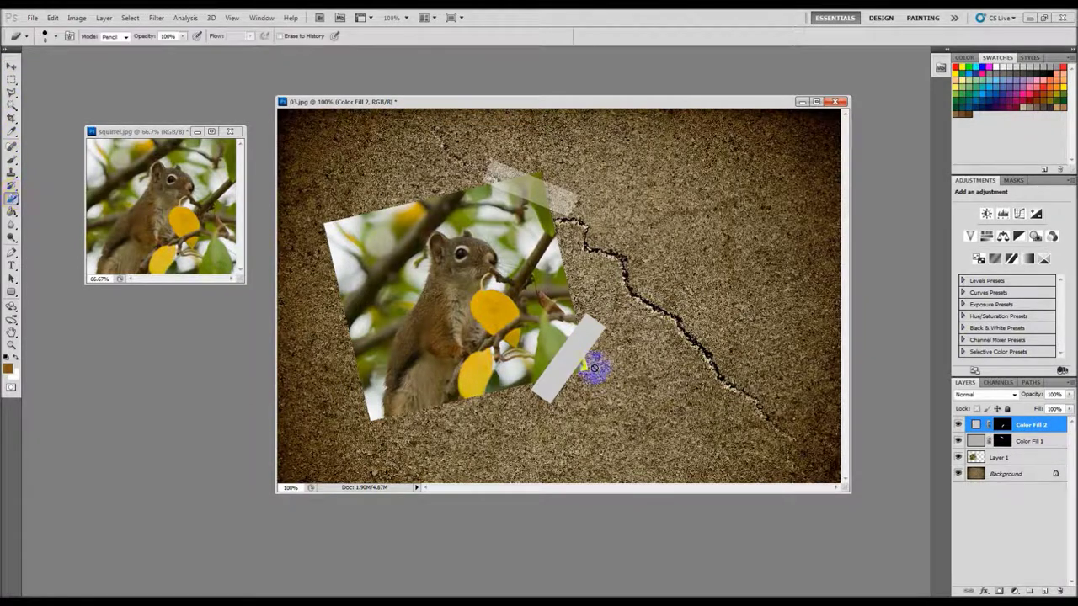
click(579, 268)
click(514, 237)
click(593, 314)
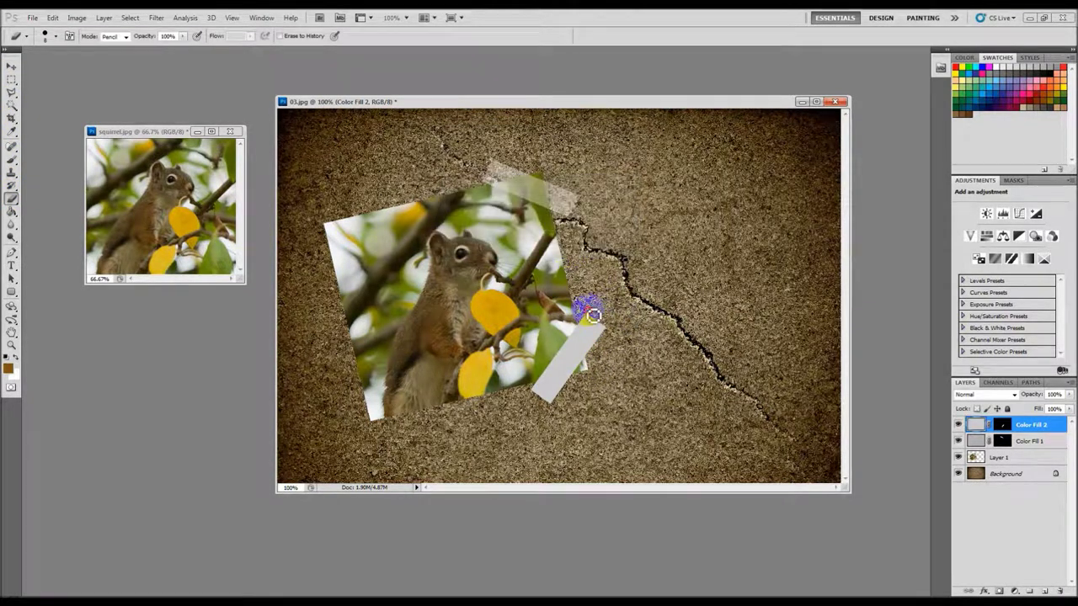
mouse_move(604, 329)
mouse_down()
mouse_move(606, 384)
mouse_move(582, 420)
mouse_move(524, 390)
mouse_up()
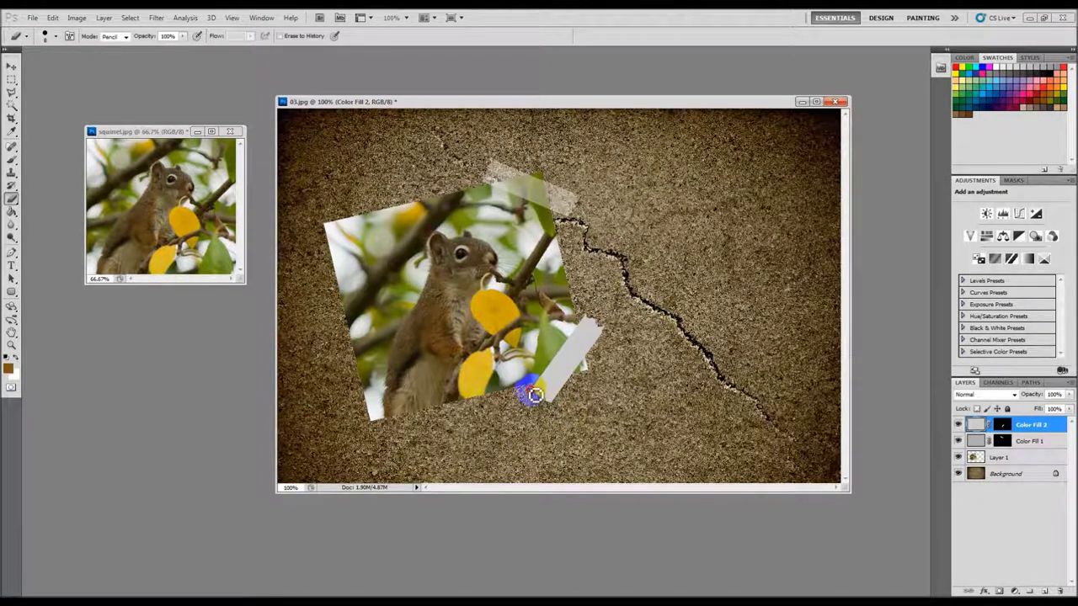
click(981, 393)
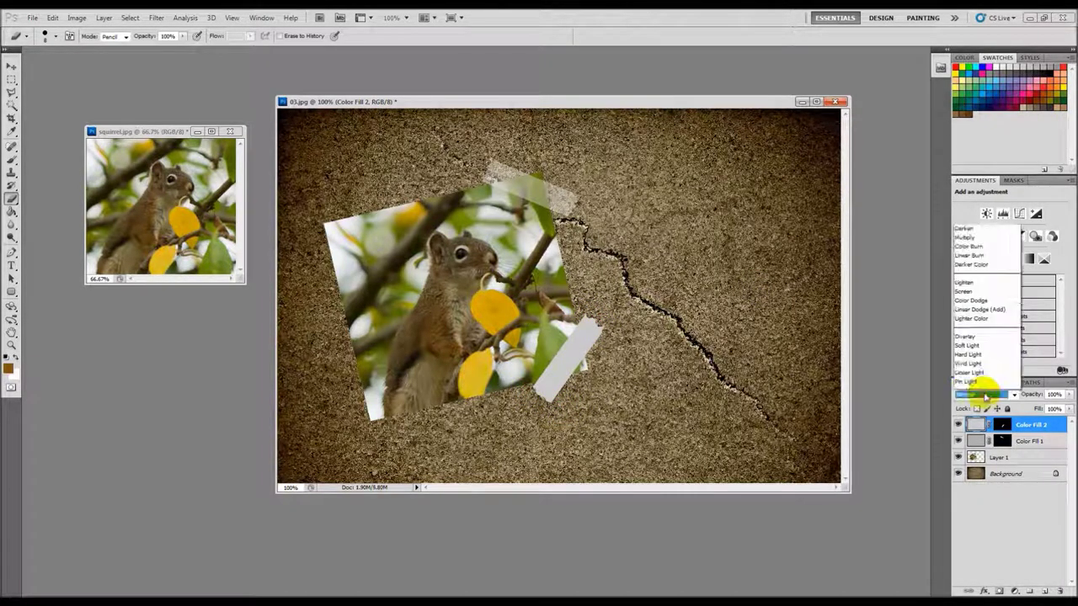
click(990, 260)
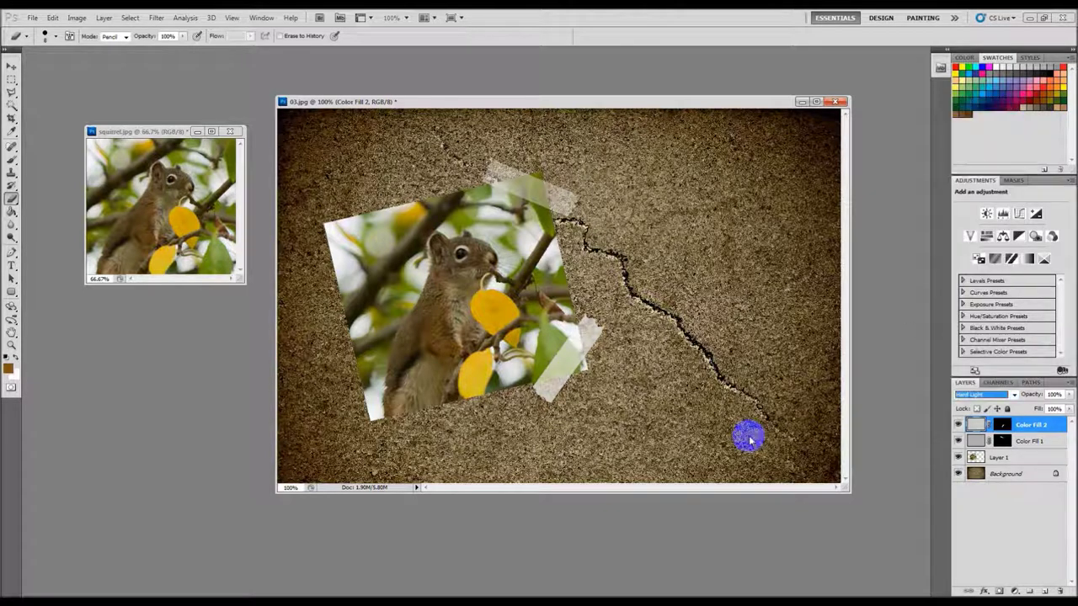
Step: Move the Color Fill 2 tape strip from the photo's lower-right corner to its upper-left corner
click(10, 65)
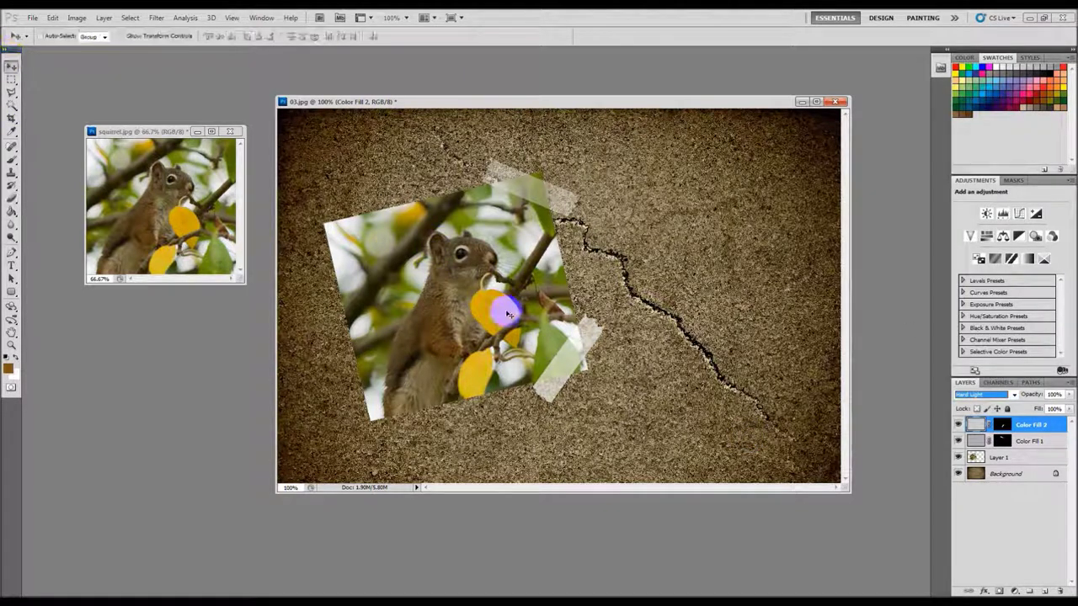
drag(590, 349, 608, 187)
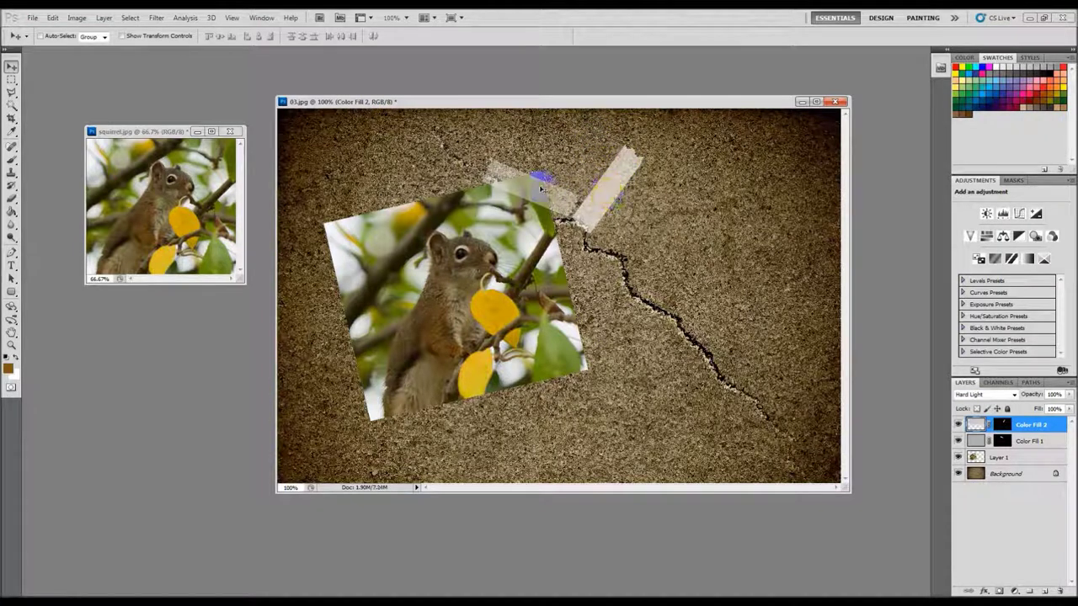
drag(609, 233, 569, 360)
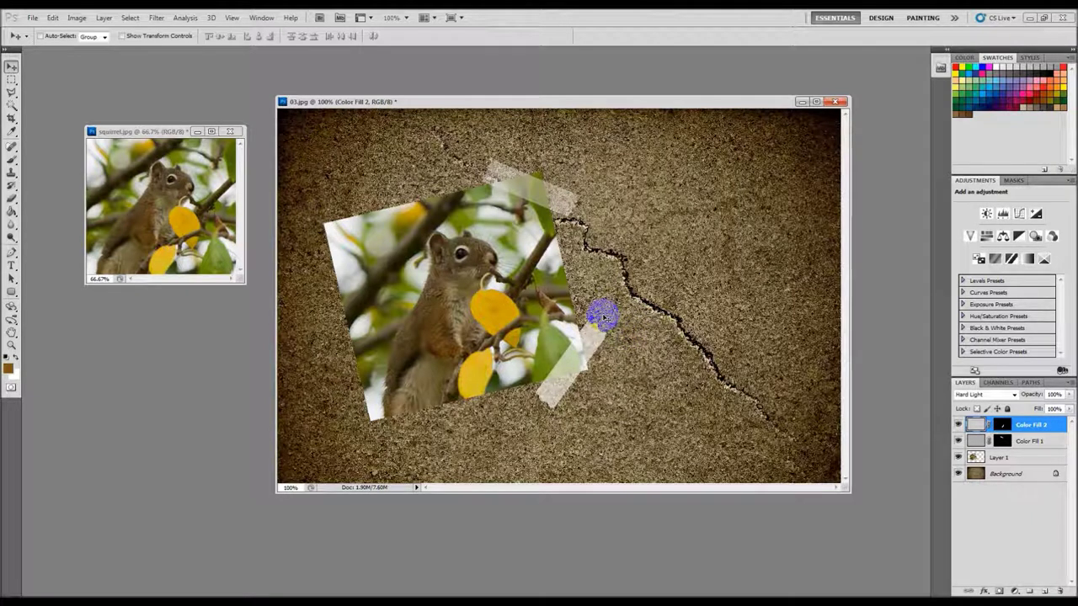
drag(579, 358, 342, 239)
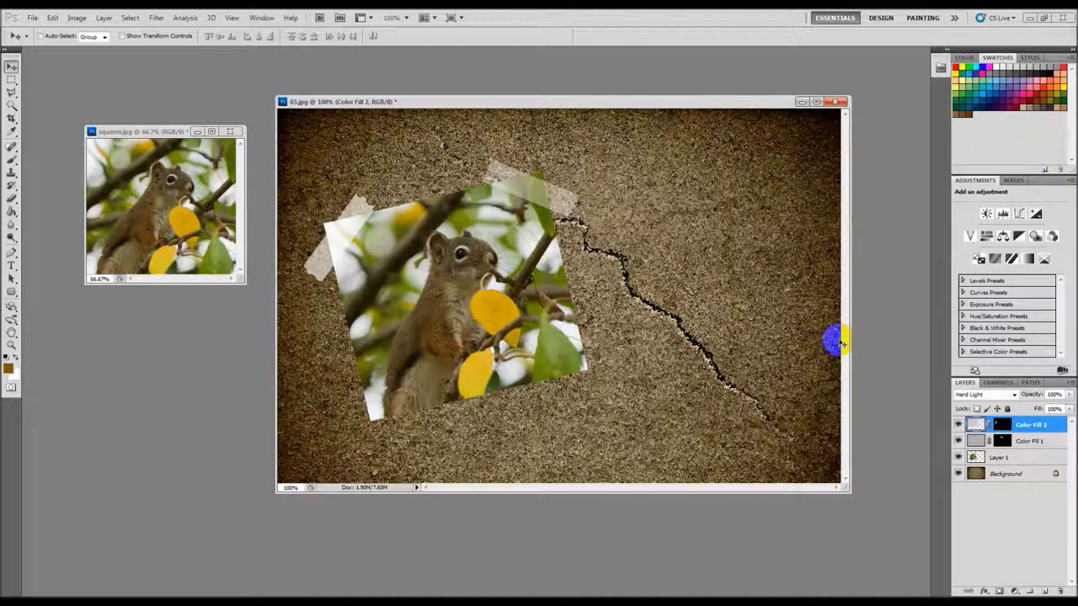